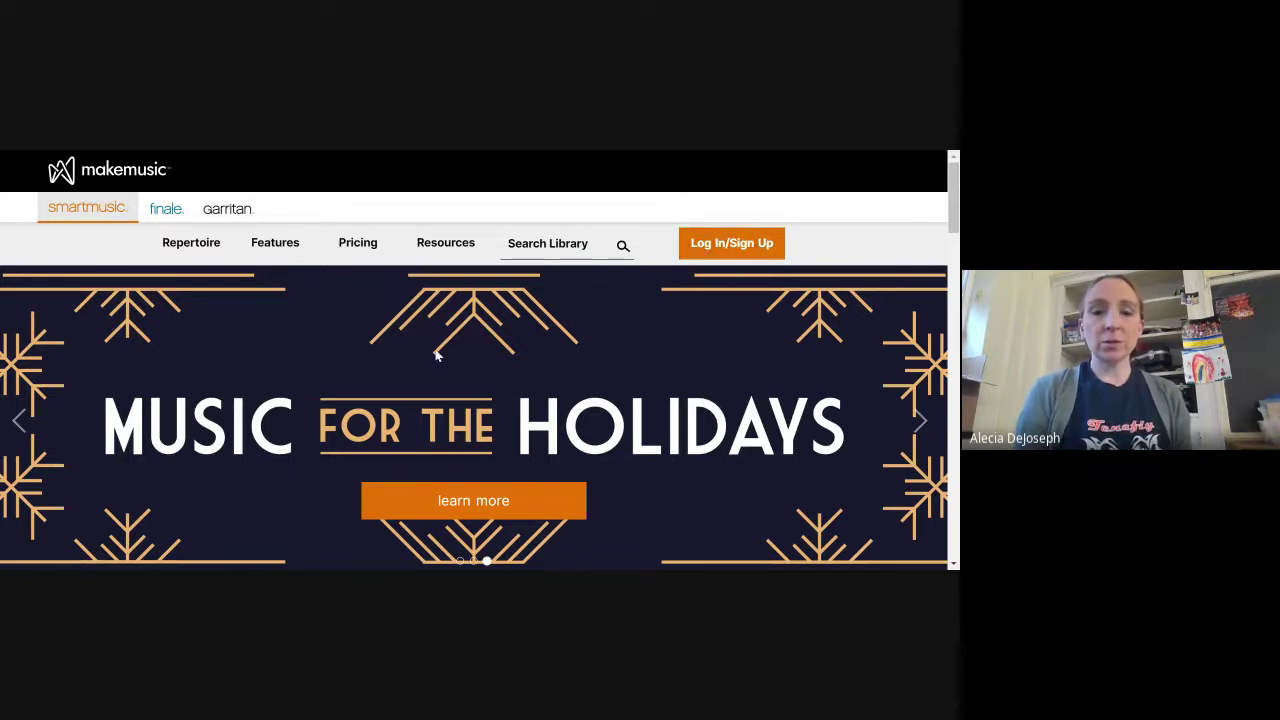
# Go to the SmartMusic login page and start signing in with Google.
pyautogui.click(727, 245)
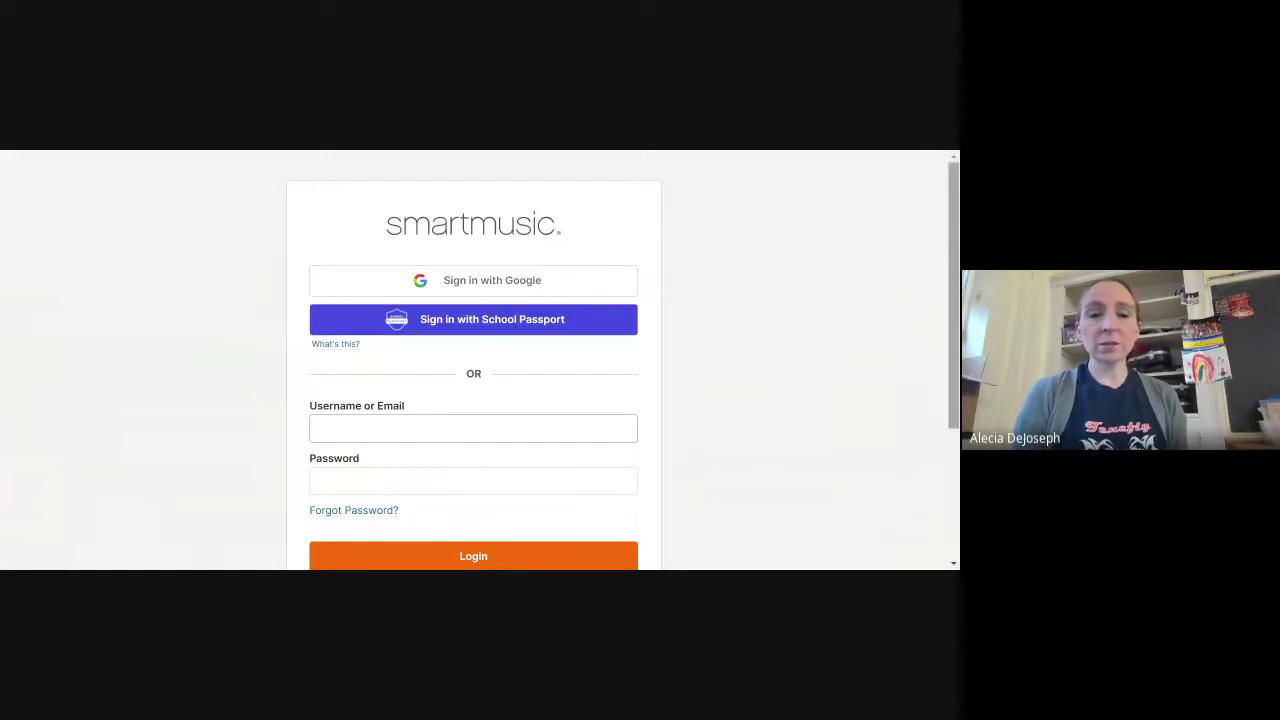
pyautogui.scroll(-1, 473, 360)
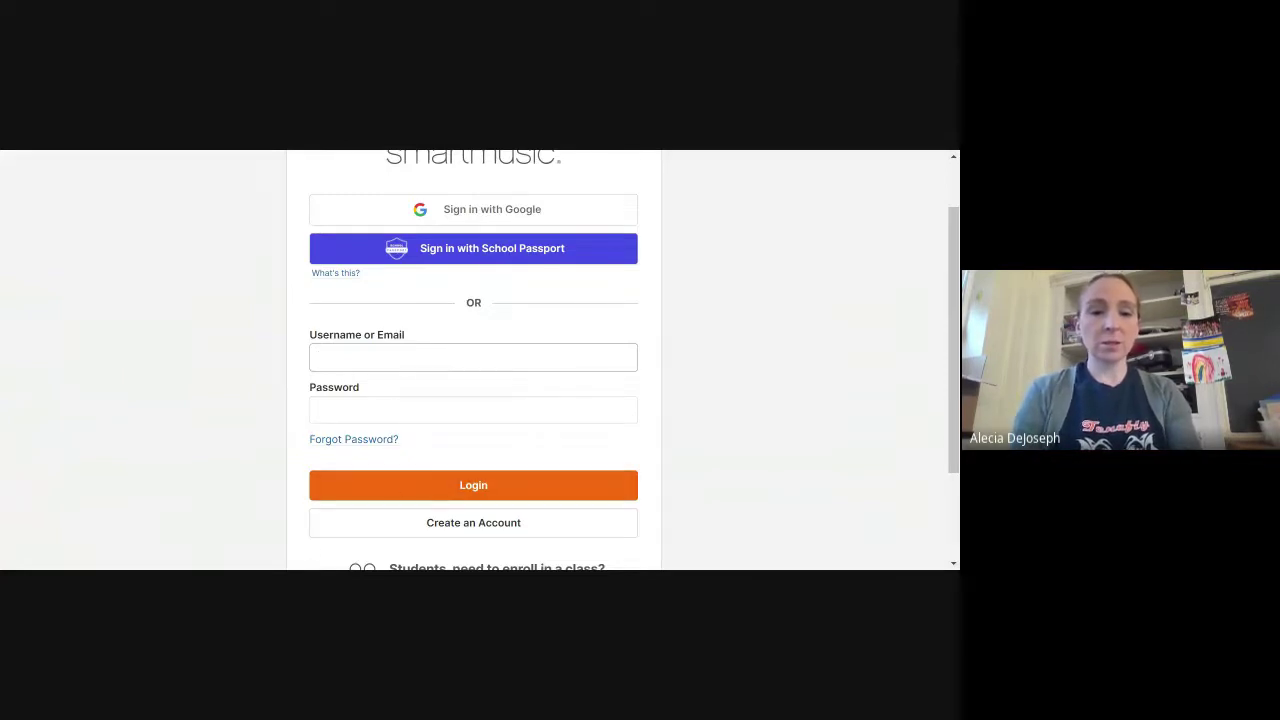
pyautogui.scroll(-1, 953, 340)
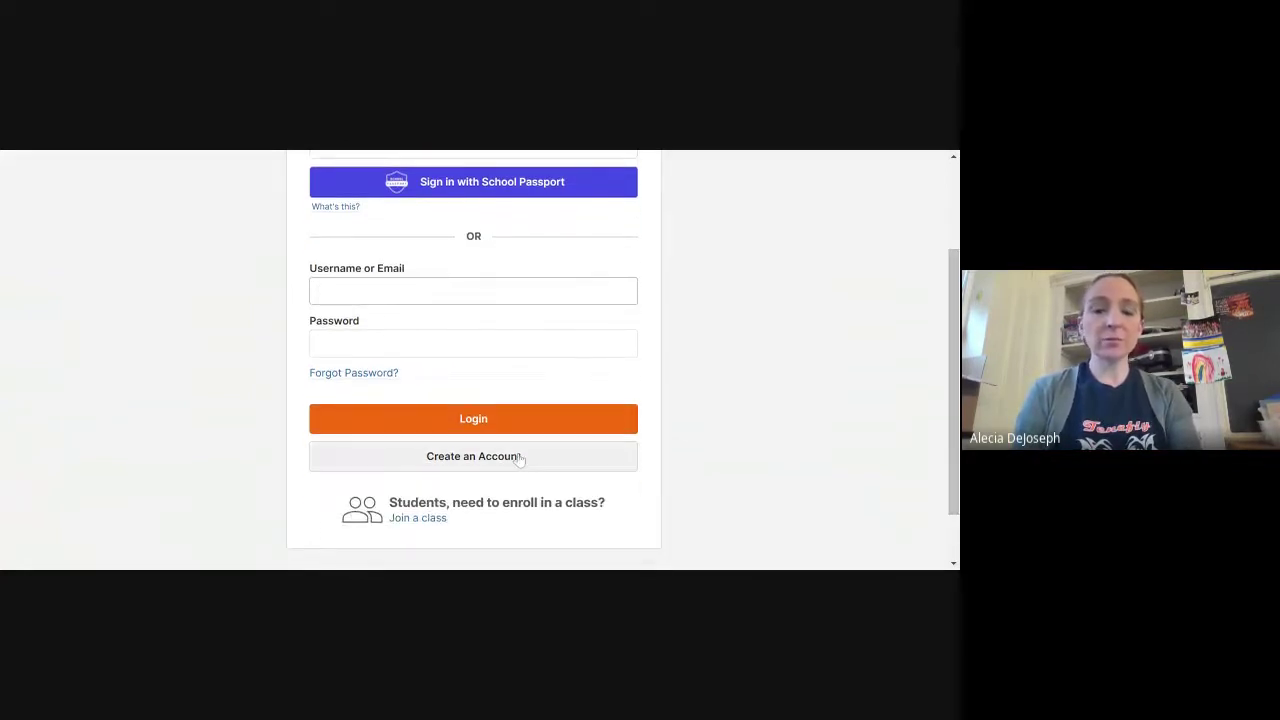
pyautogui.moveTo(952, 372); pyautogui.dragTo(849, 249)
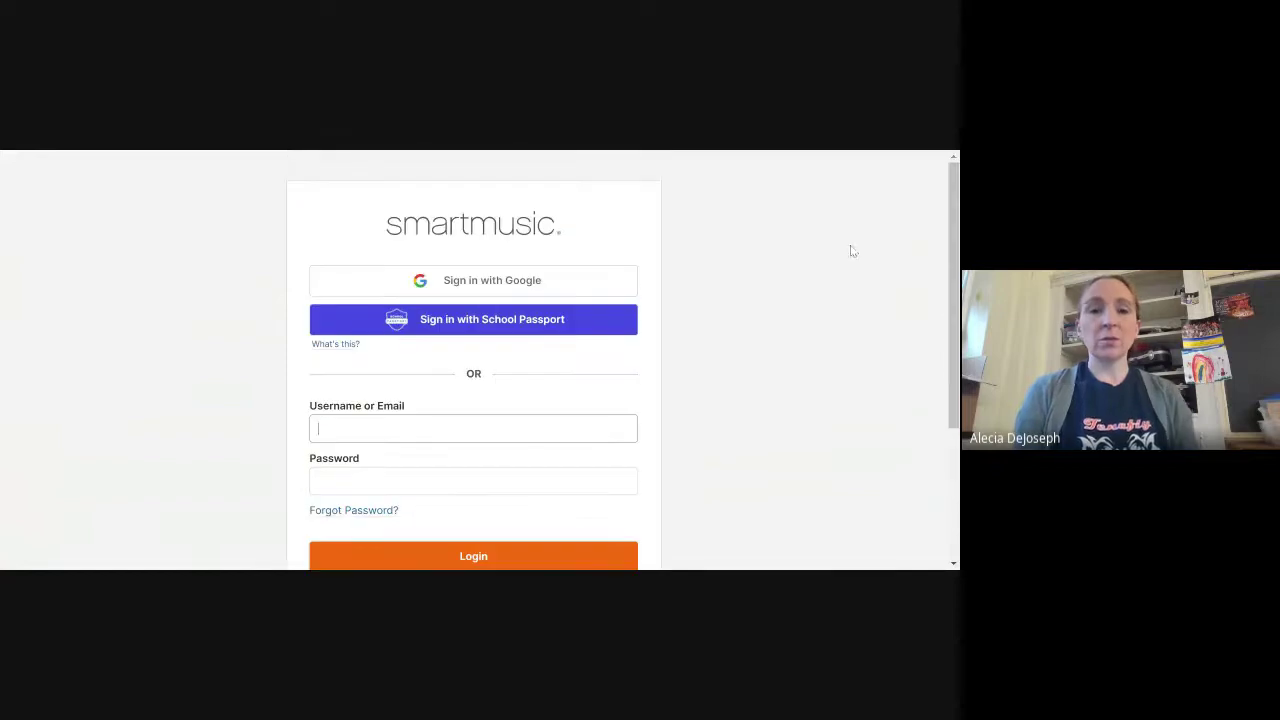
pyautogui.click(481, 290)
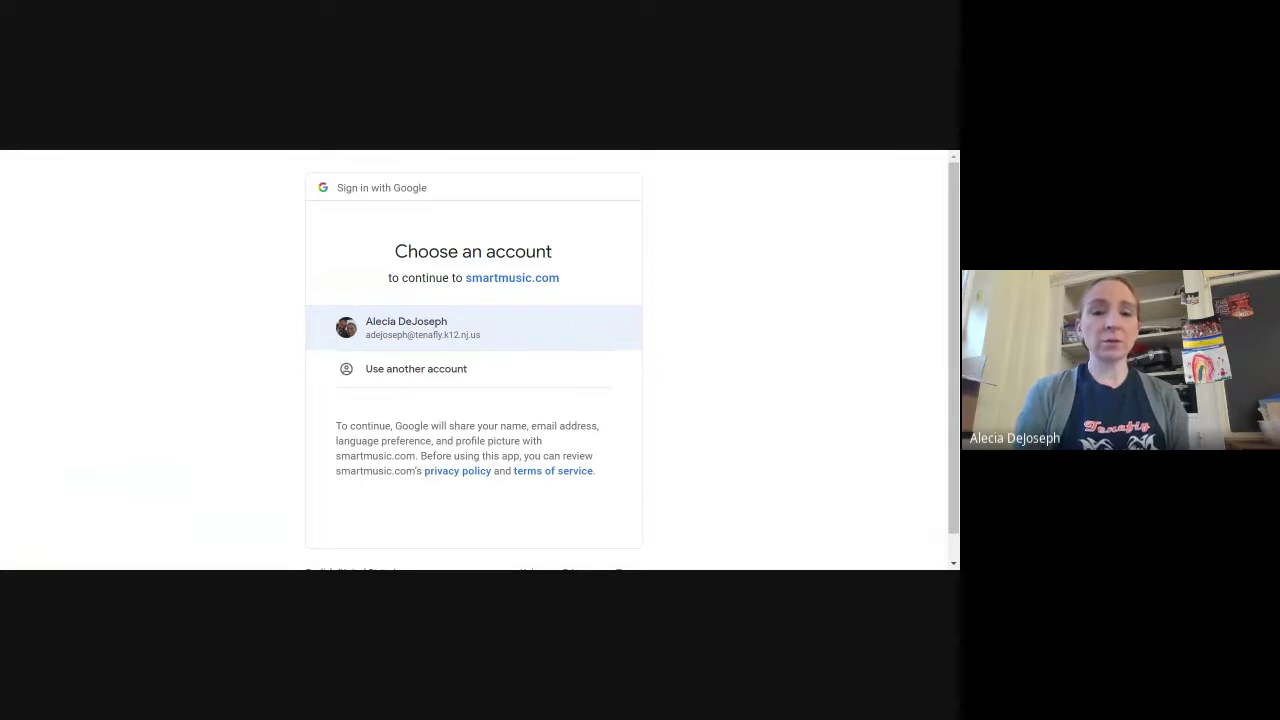
# Continue with the school Google account and accept switching to single sign-on.
pyautogui.click(346, 328)
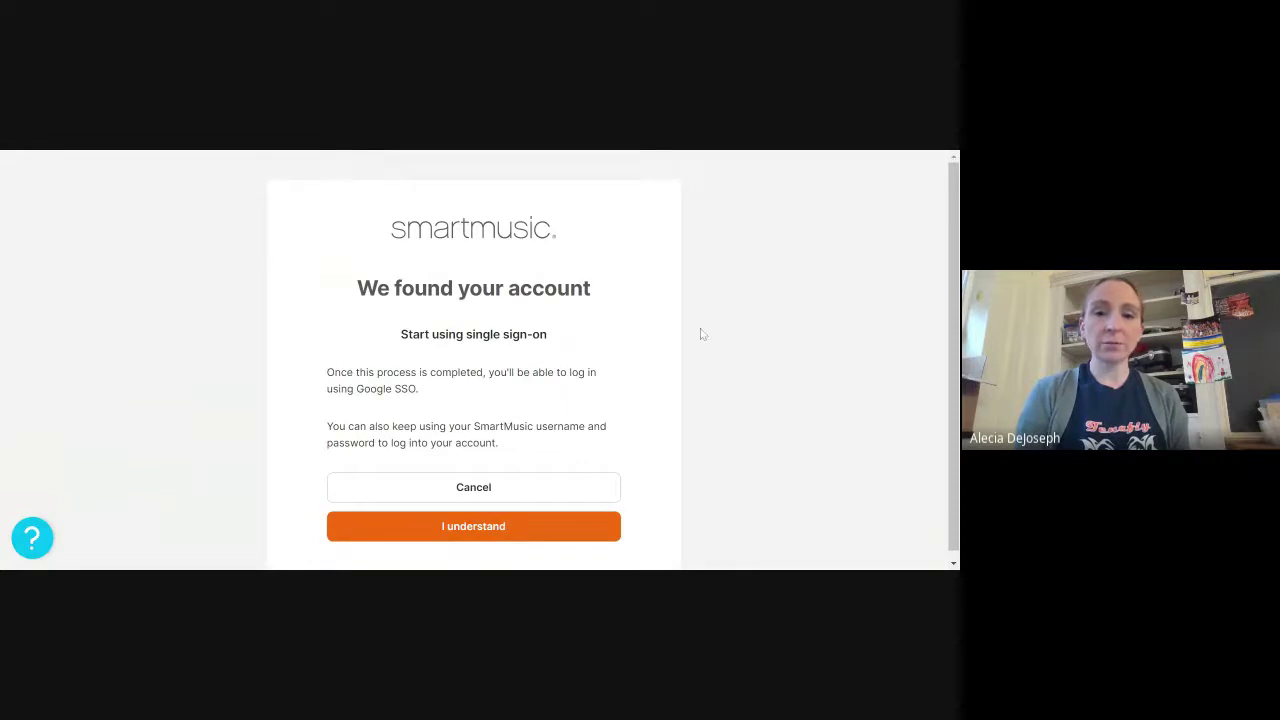
pyautogui.scroll(-1, 949, 237)
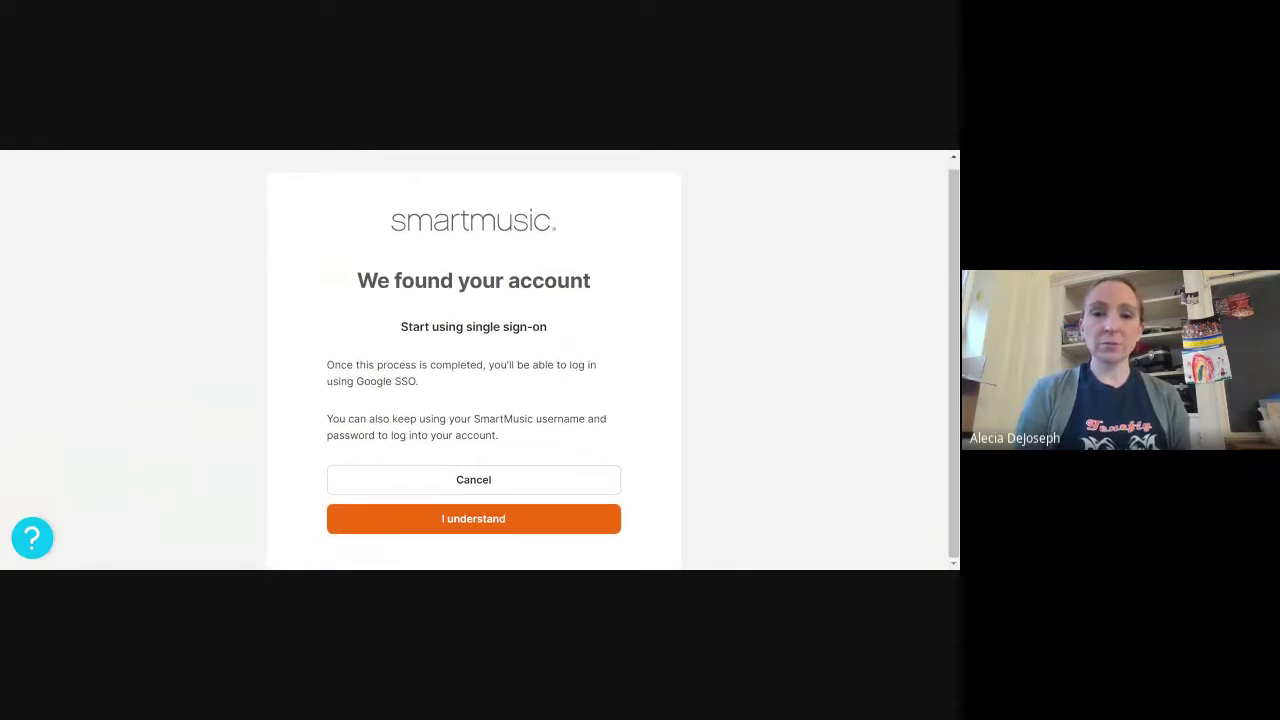
pyautogui.click(391, 520)
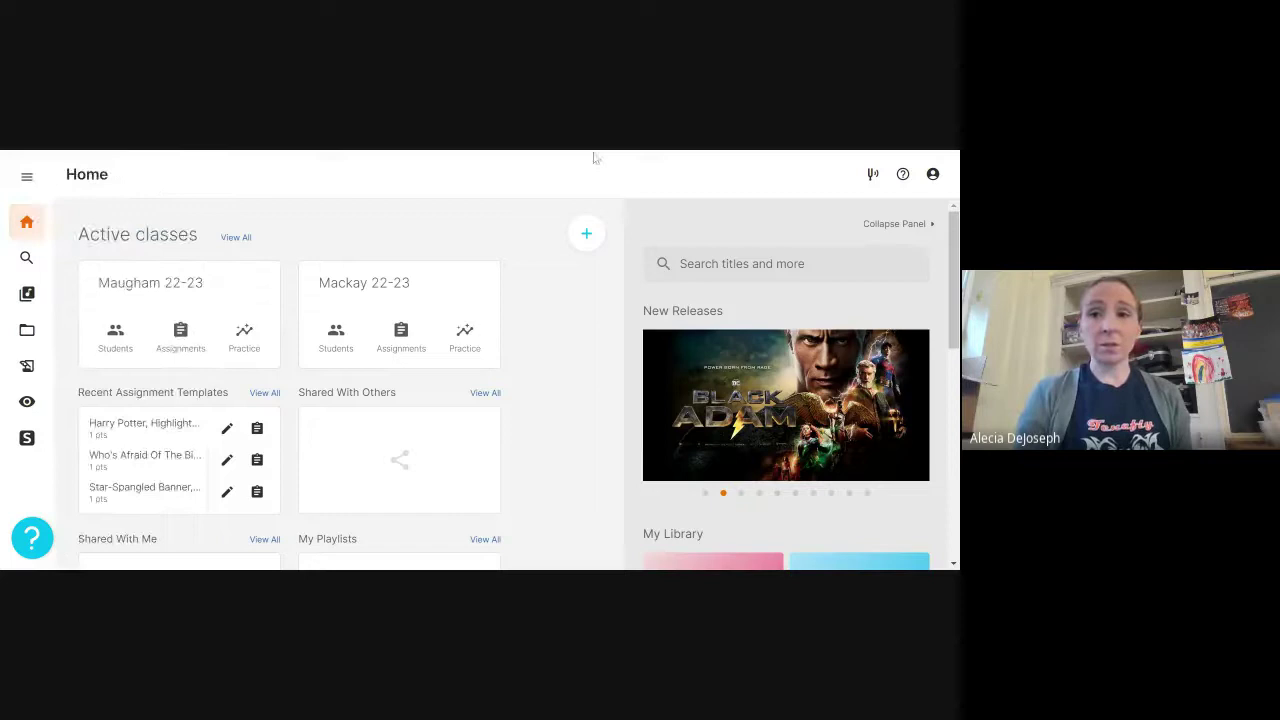
# Log out of SmartMusic from the account menu.
pyautogui.click(928, 180)
pyautogui.click(770, 362)
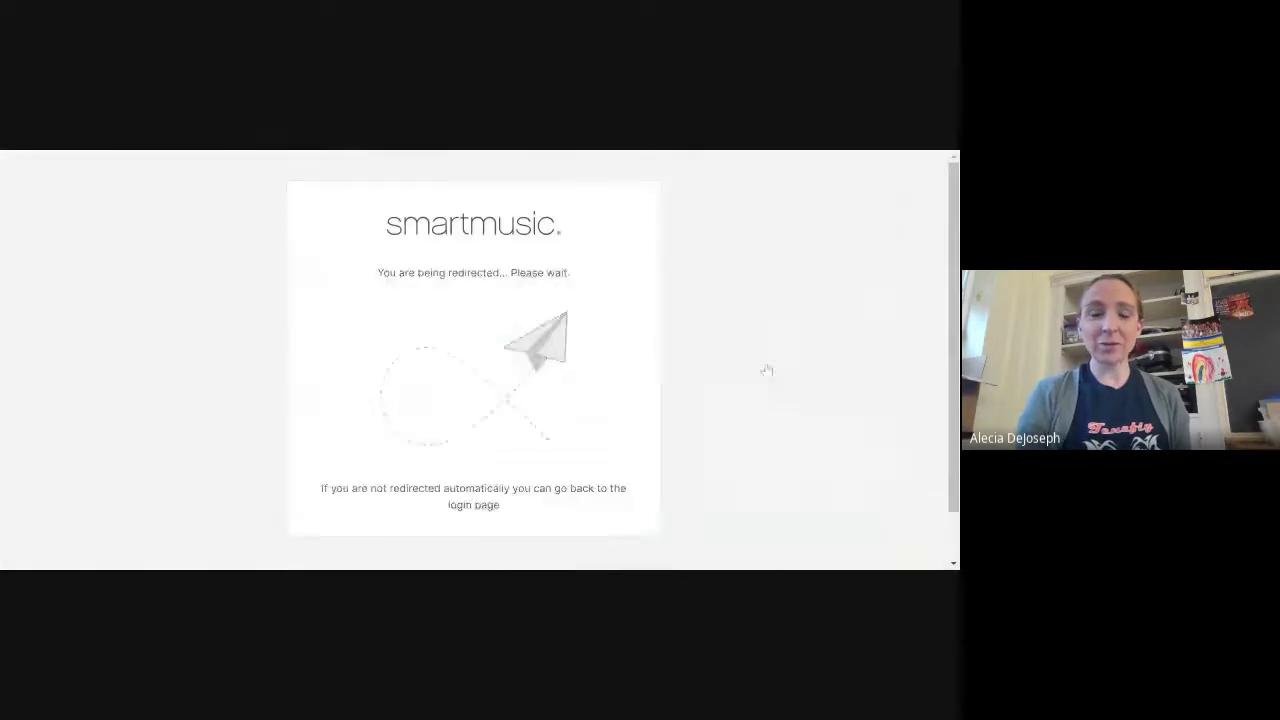
pyautogui.scroll(-2, 558, 432)
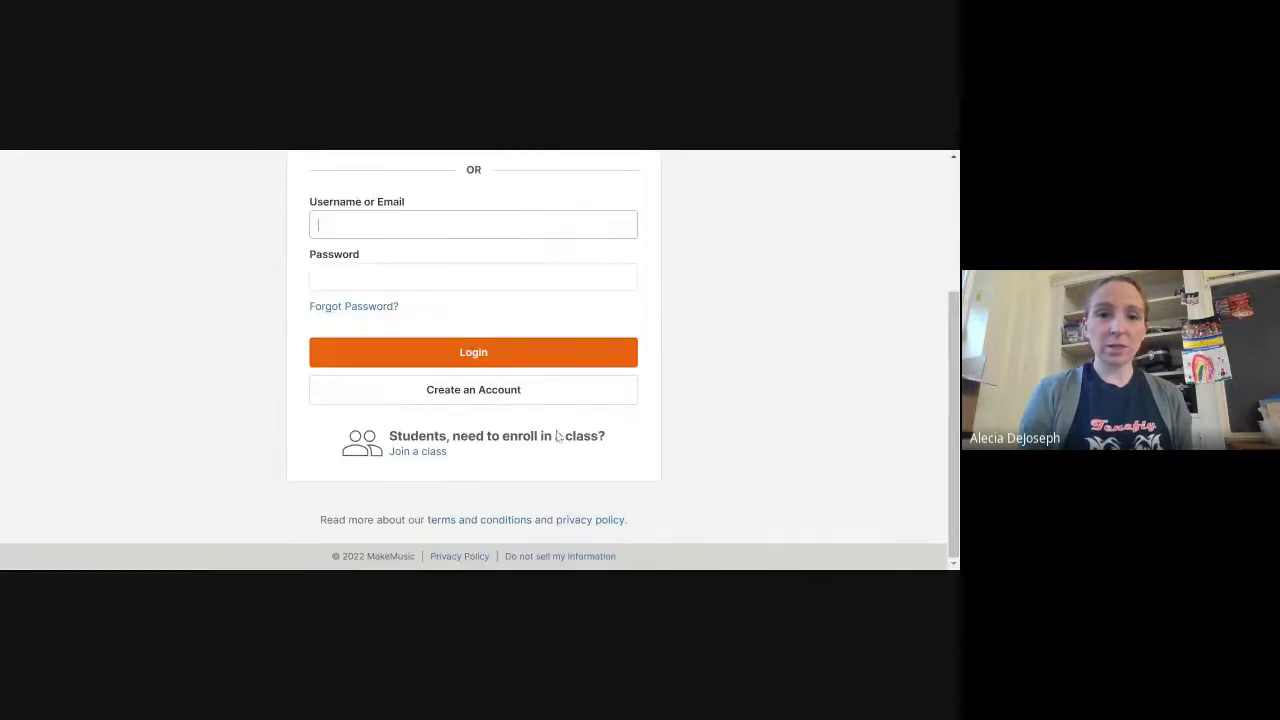
# Start a new account with country United States Of America and the student confirmed 13 or older.
pyautogui.click(508, 395)
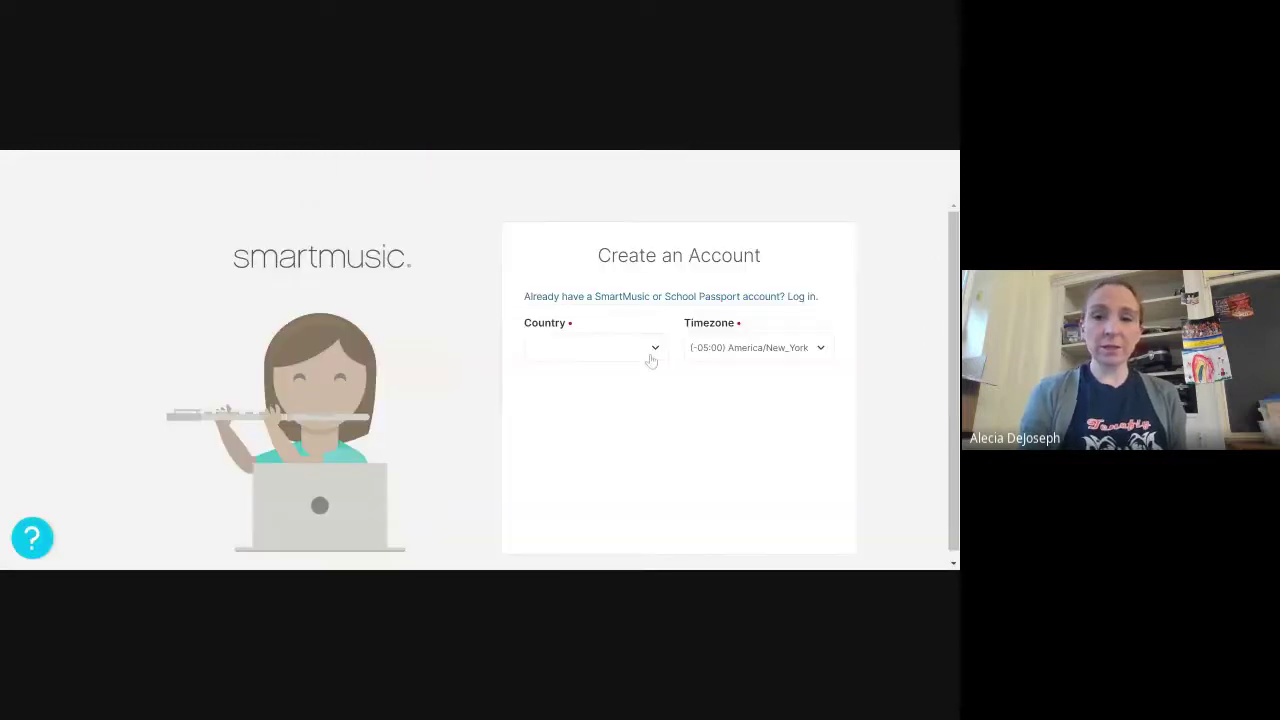
pyautogui.click(576, 355)
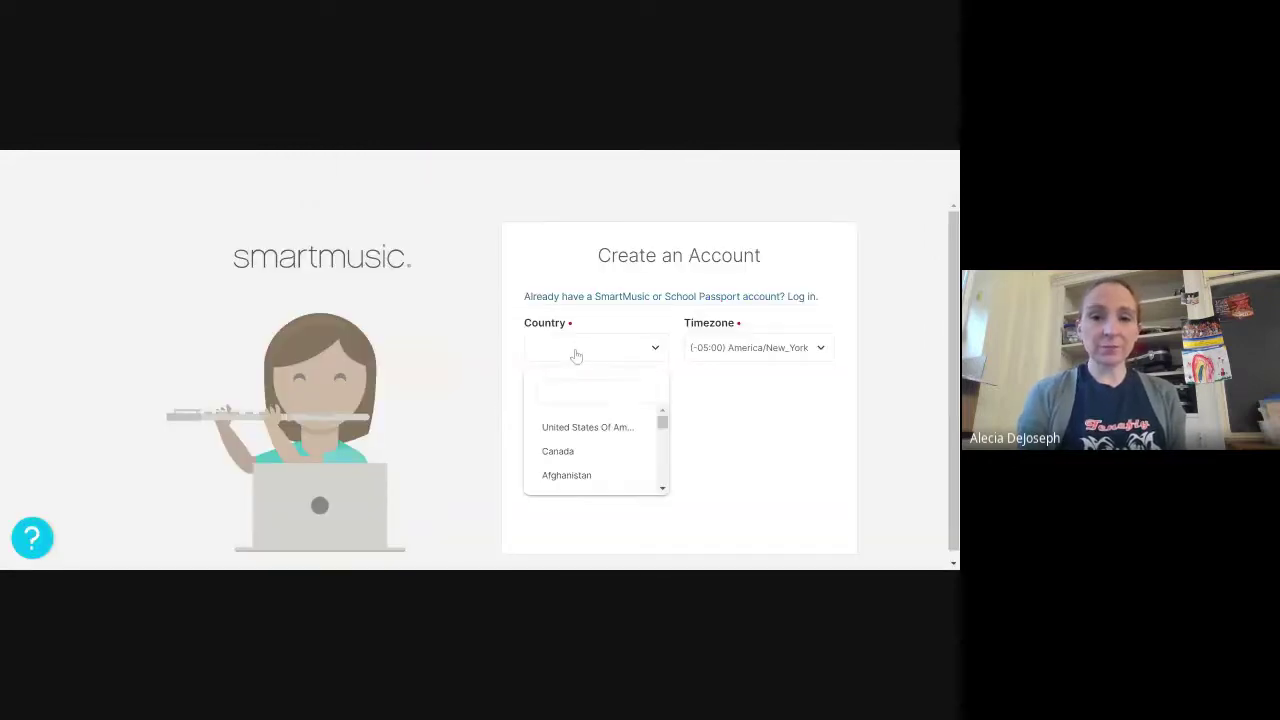
pyautogui.click(592, 430)
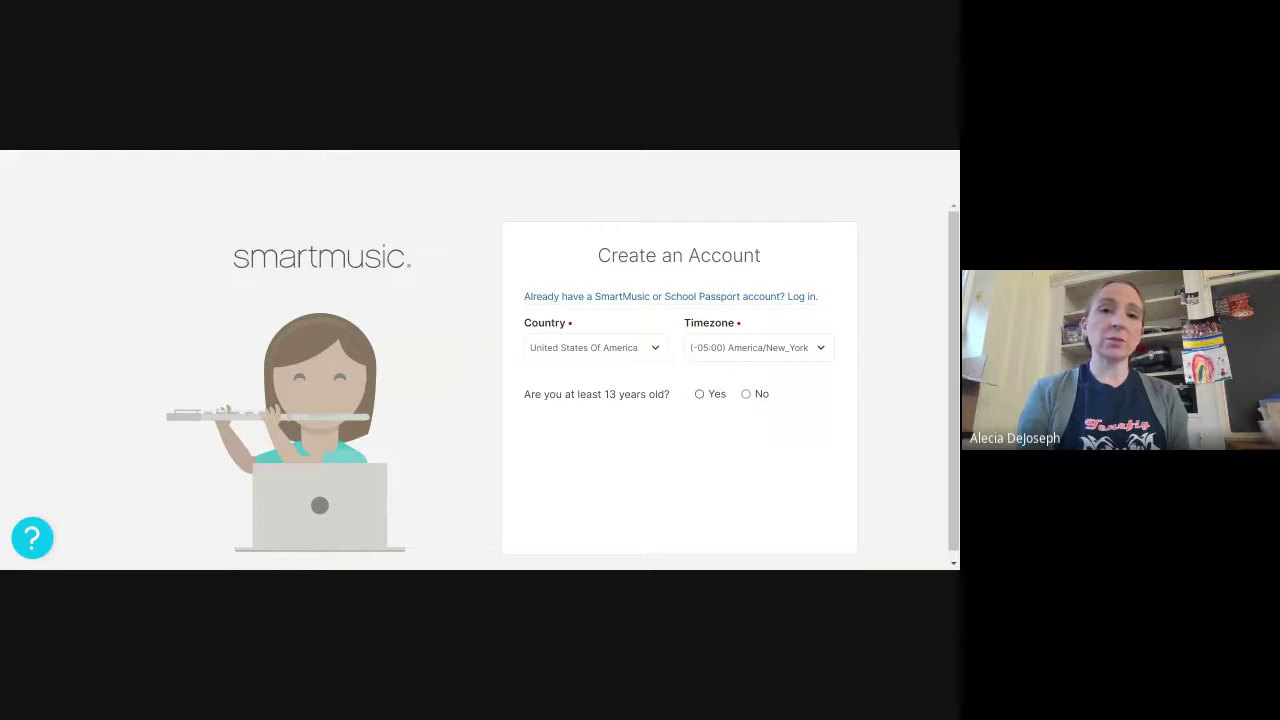
pyautogui.click(700, 395)
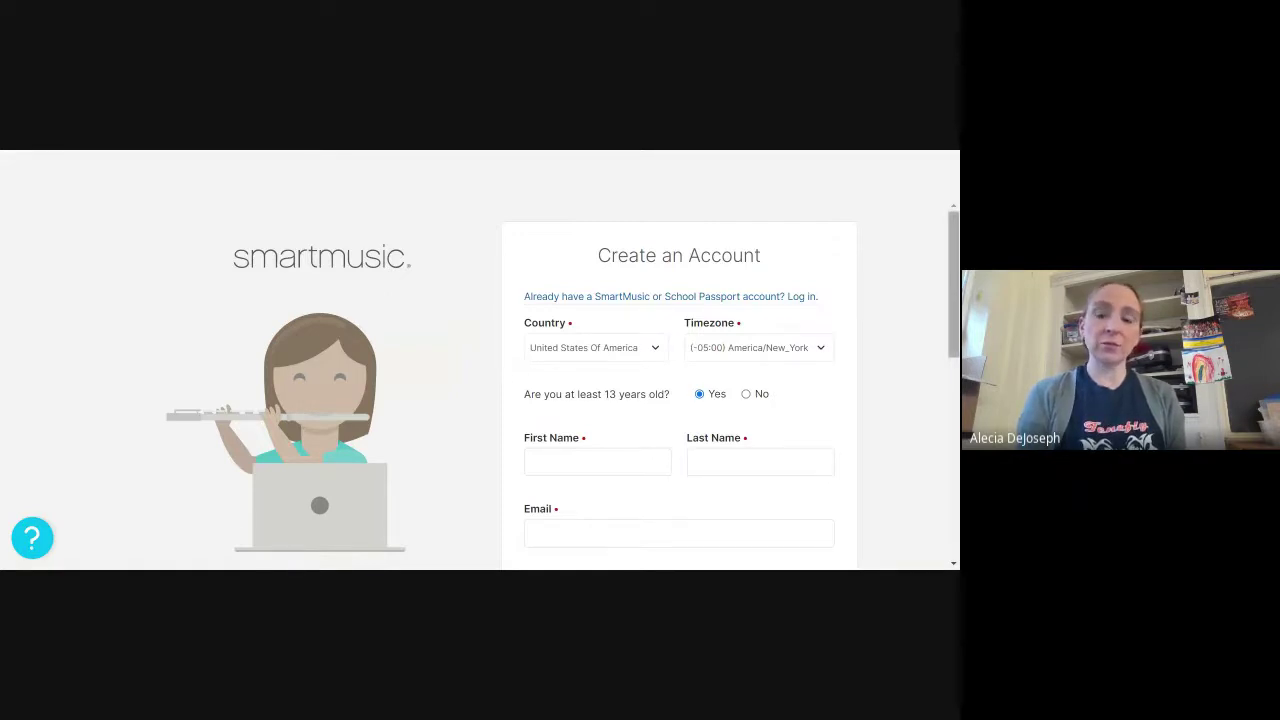
pyautogui.scroll(-1, 943, 275)
pyautogui.scroll(-1, 730, 380)
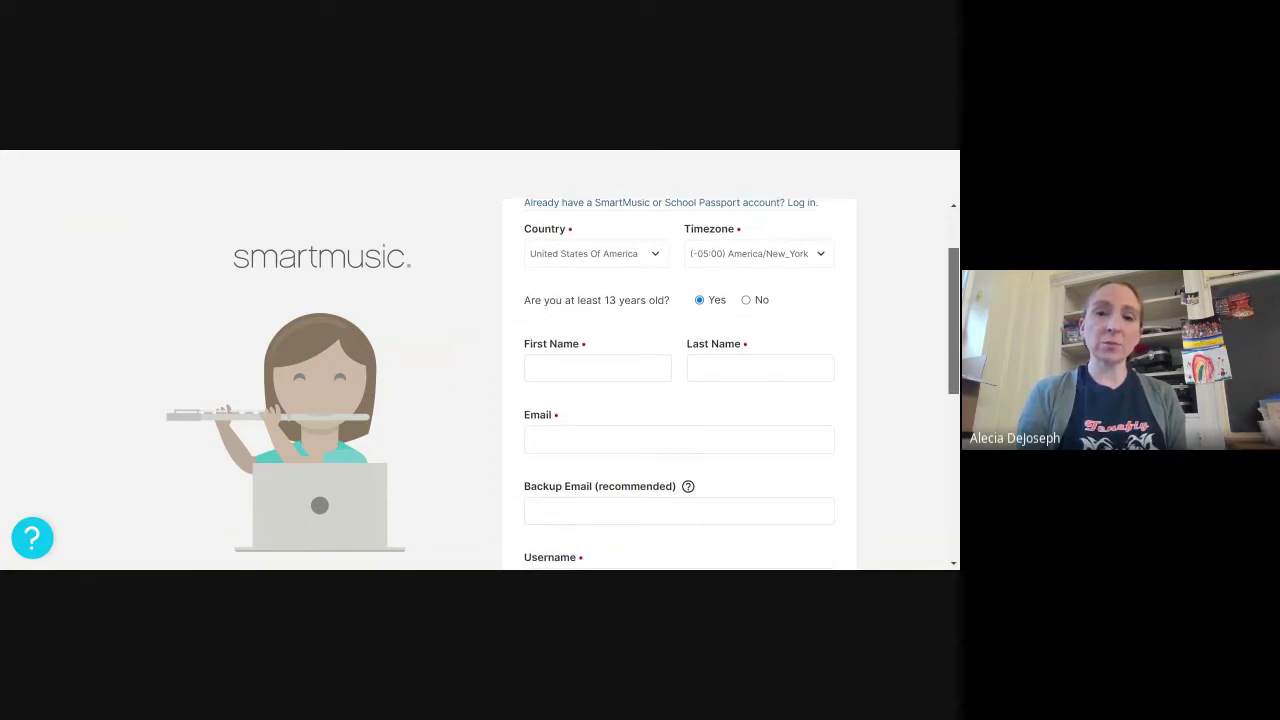
pyautogui.scroll(-1, 680, 380)
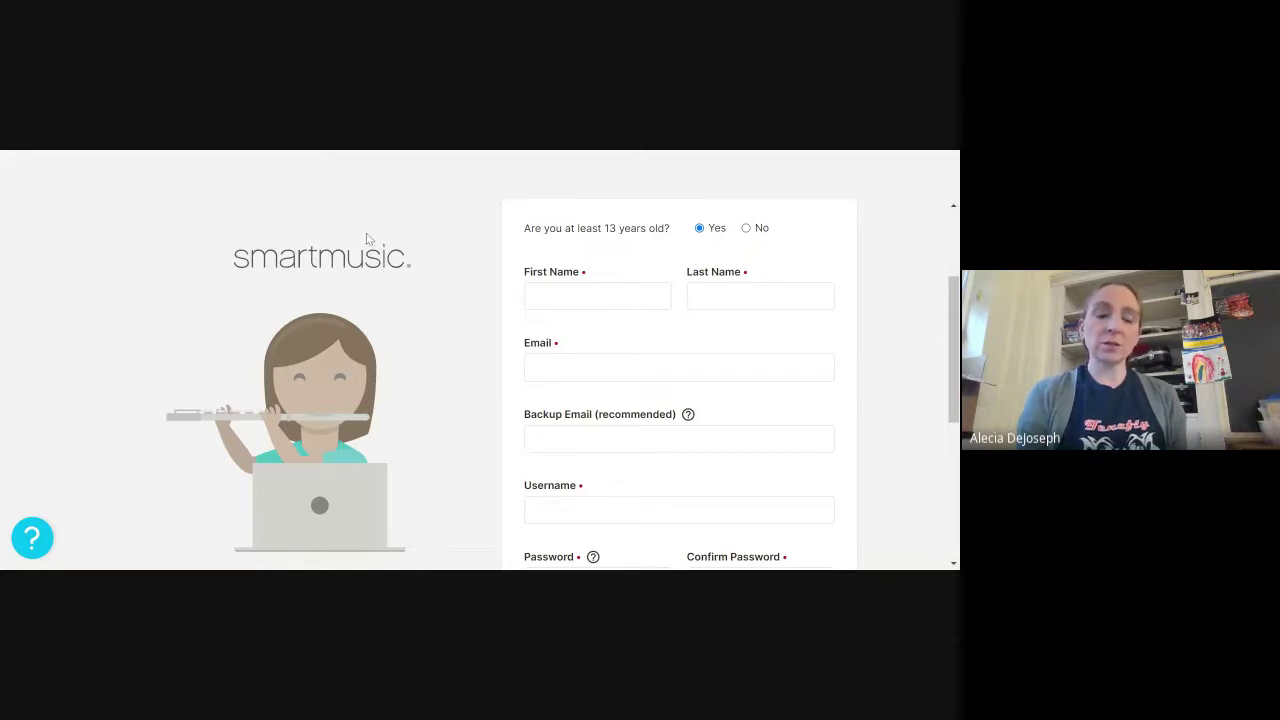
# Enter the student's name as Marty McFly.
pyautogui.click(532, 296)
pyautogui.write('Ma')
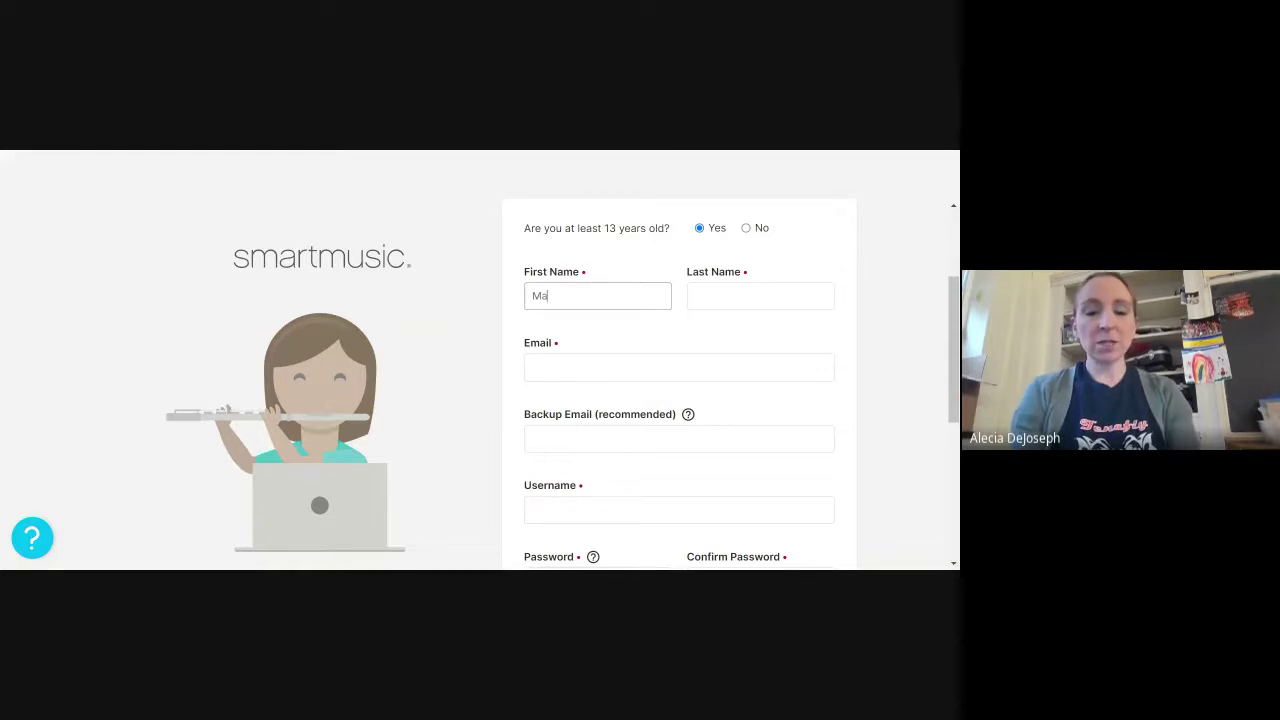
pyautogui.write('rty')
pyautogui.press('Tab')
pyautogui.write('M')
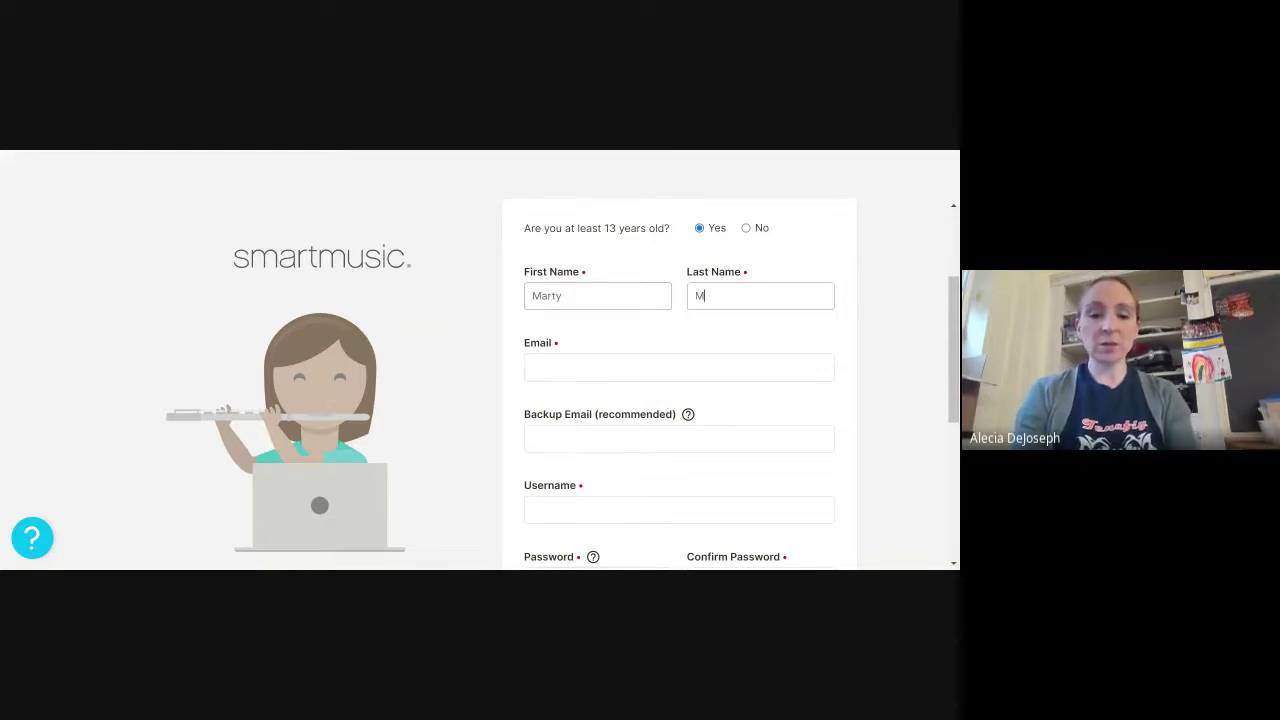
pyautogui.write('cFly')
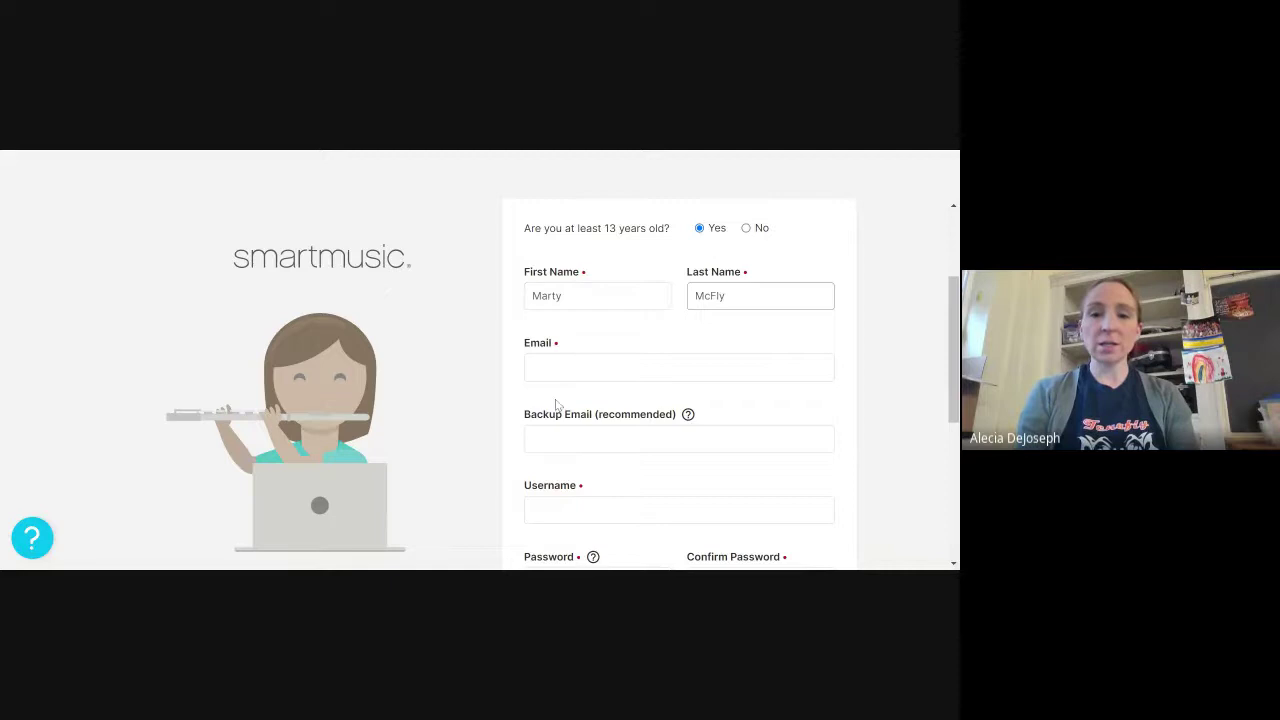
pyautogui.click(561, 368)
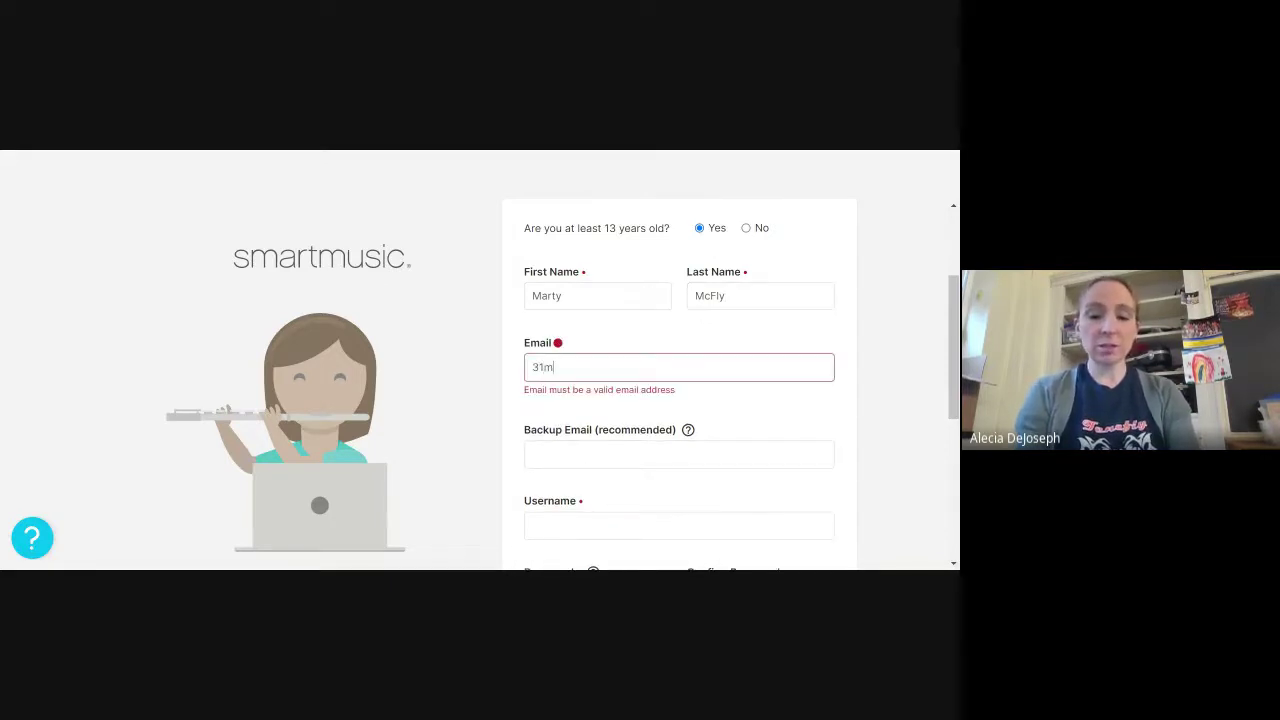
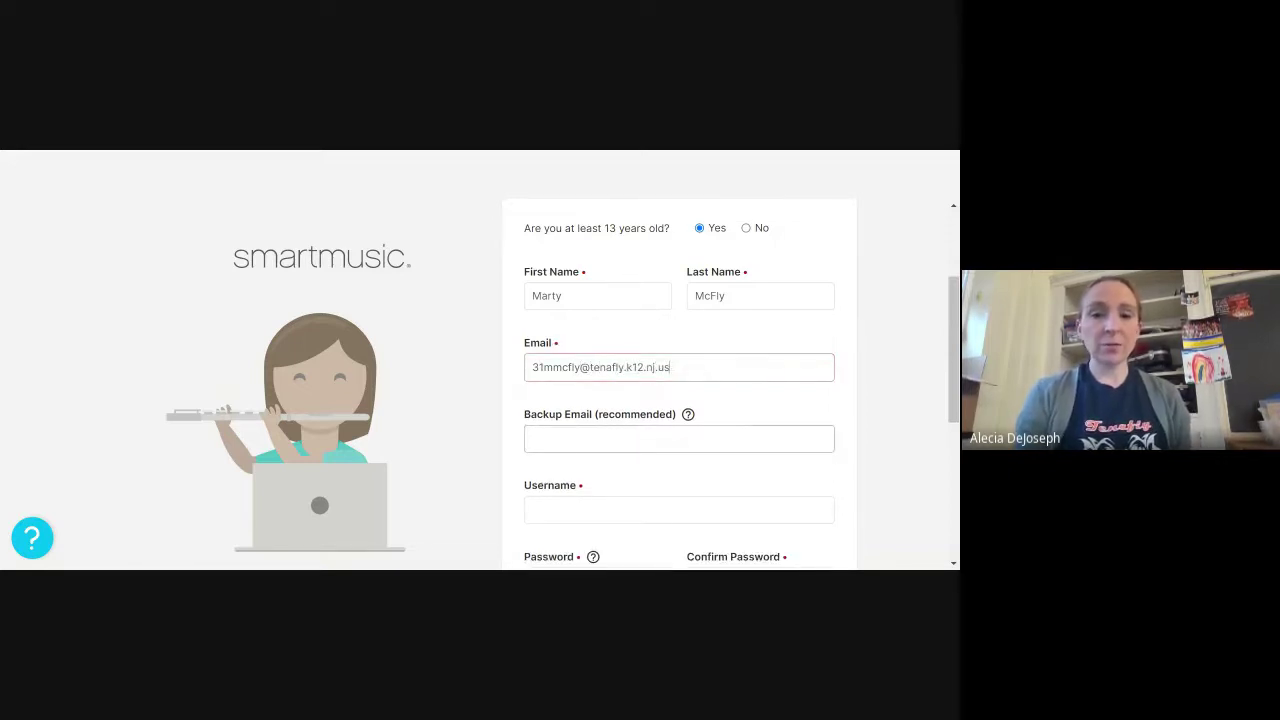
pyautogui.press('Tab')
pyautogui.moveTo(955, 345); pyautogui.dragTo(957, 378)
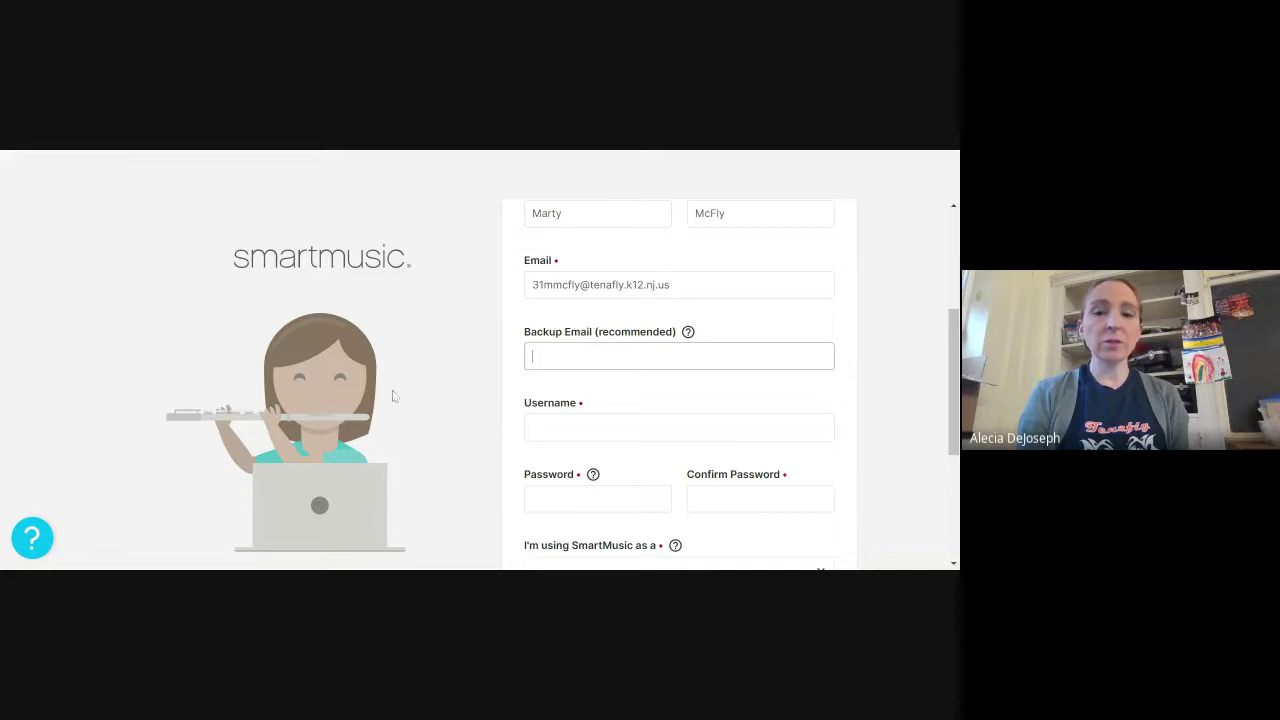
pyautogui.press('Tab')
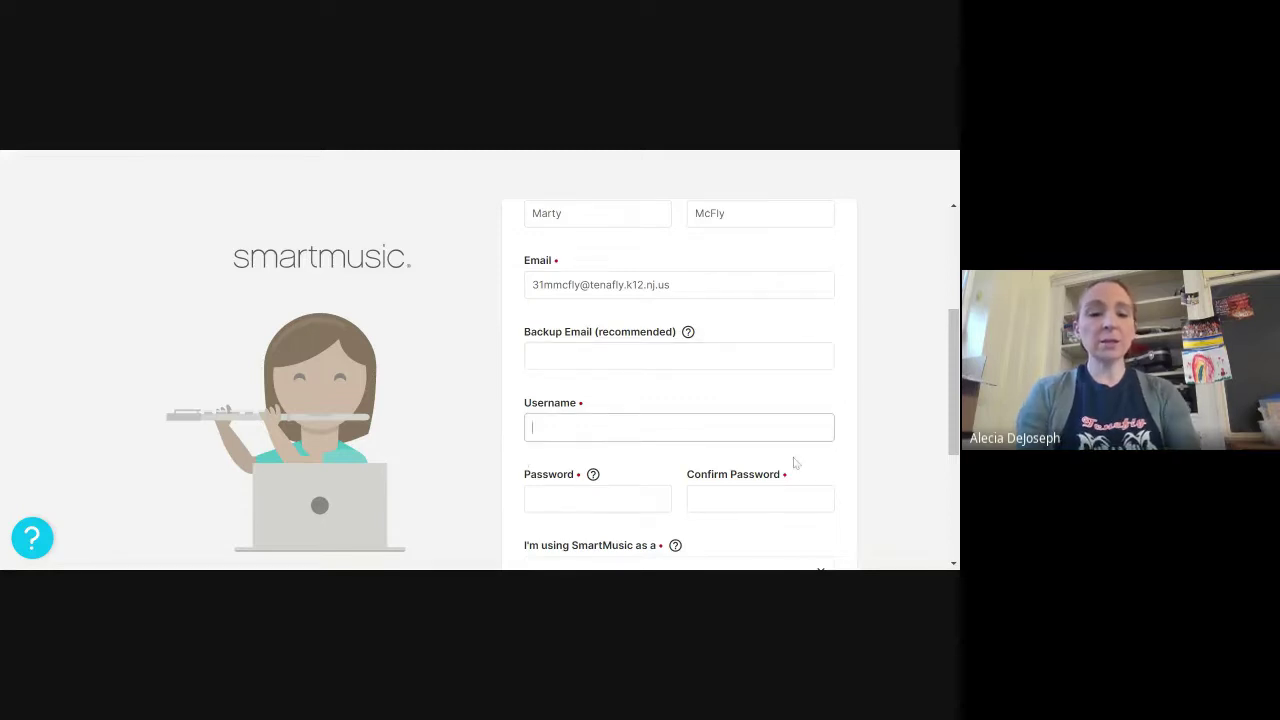
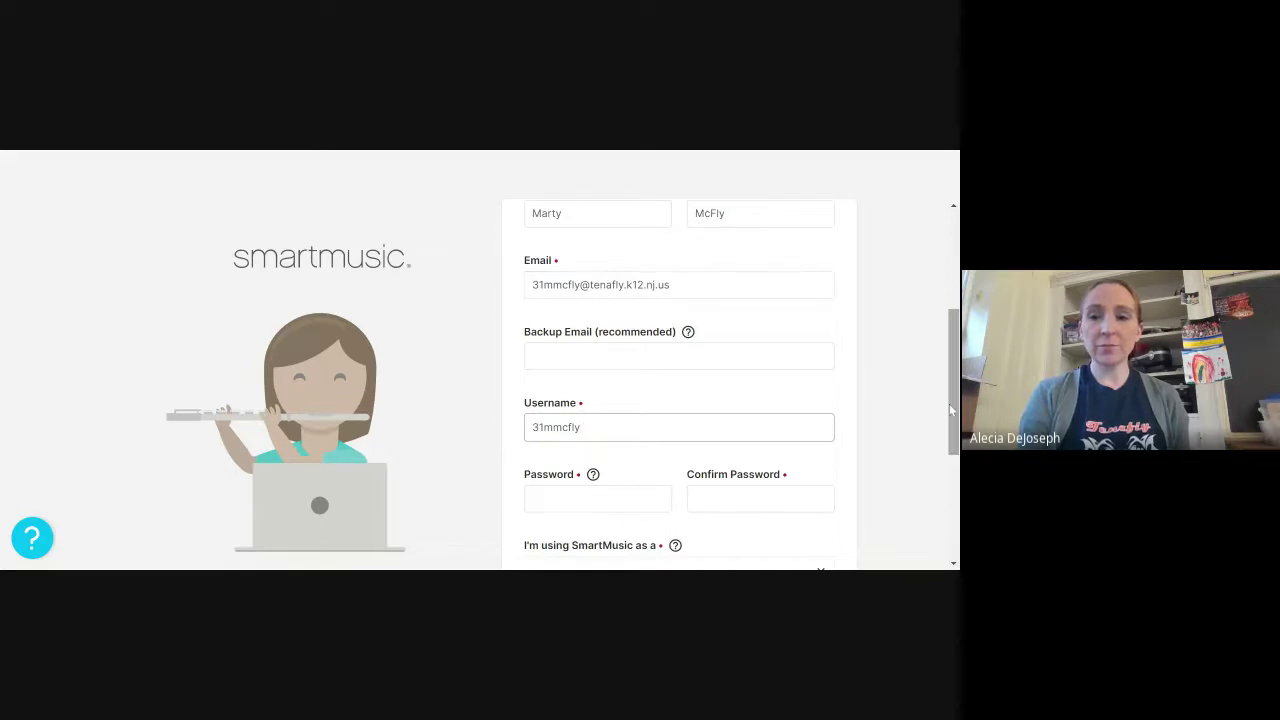
# Set the account role to Student.
pyautogui.scroll(-1, 951, 410)
pyautogui.click(600, 408)
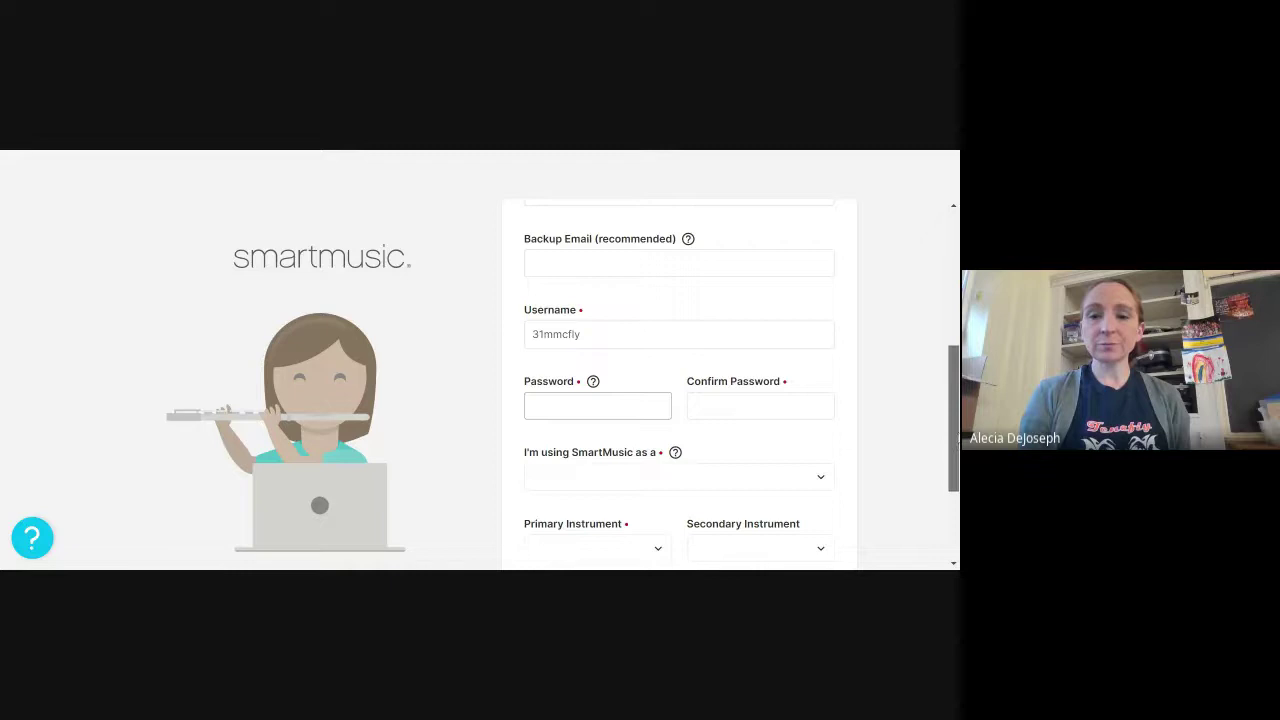
pyautogui.scroll(-1, 951, 440)
pyautogui.click(532, 379)
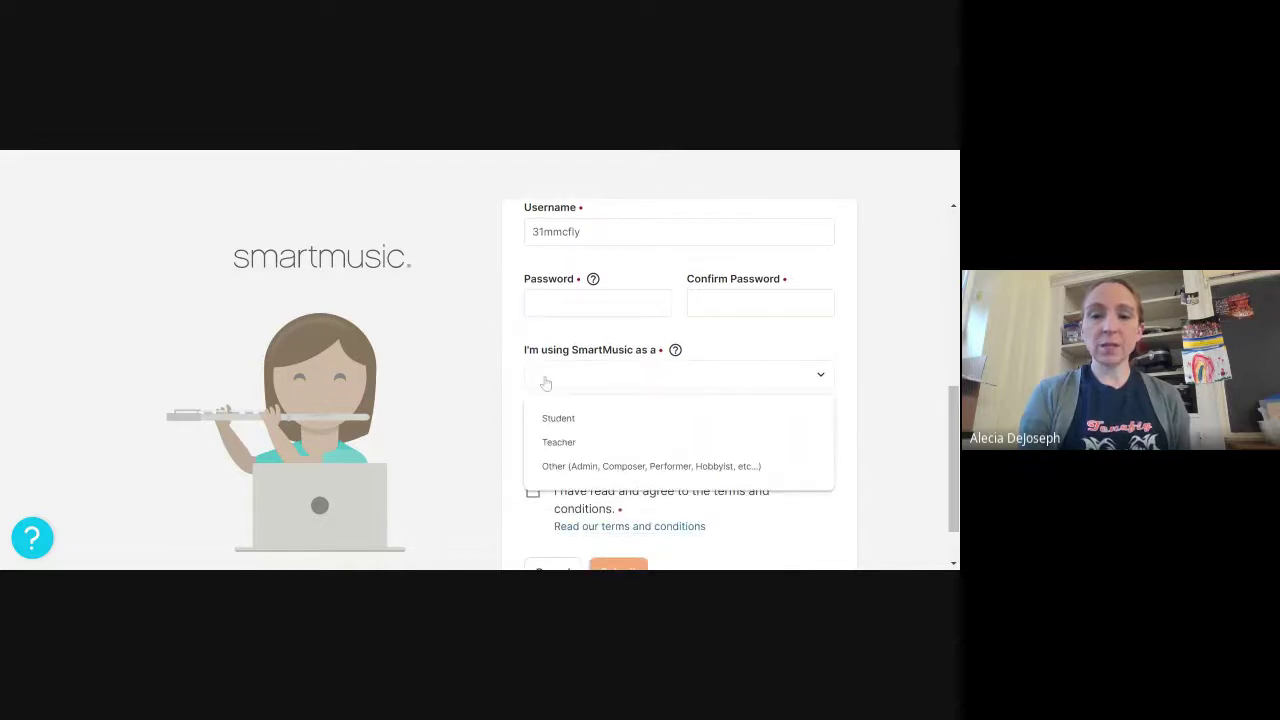
pyautogui.click(572, 418)
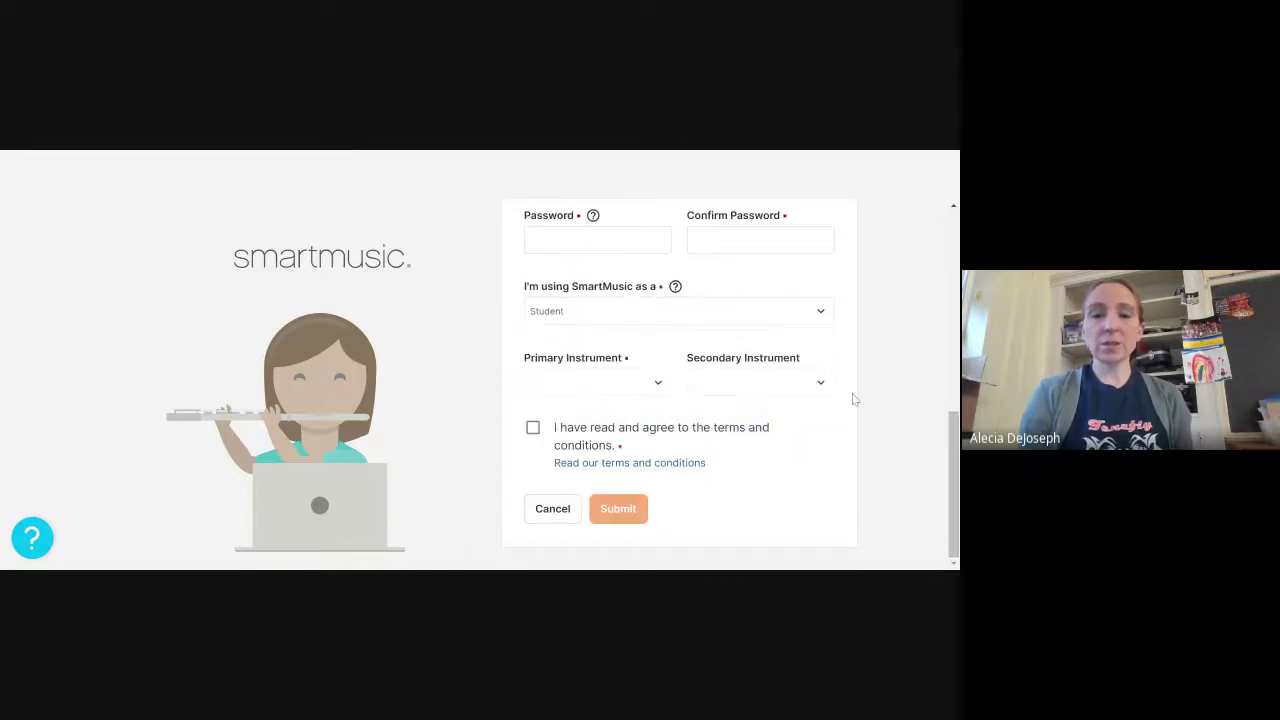
# Choose Bb Trumpet as the primary instrument.
pyautogui.click(612, 388)
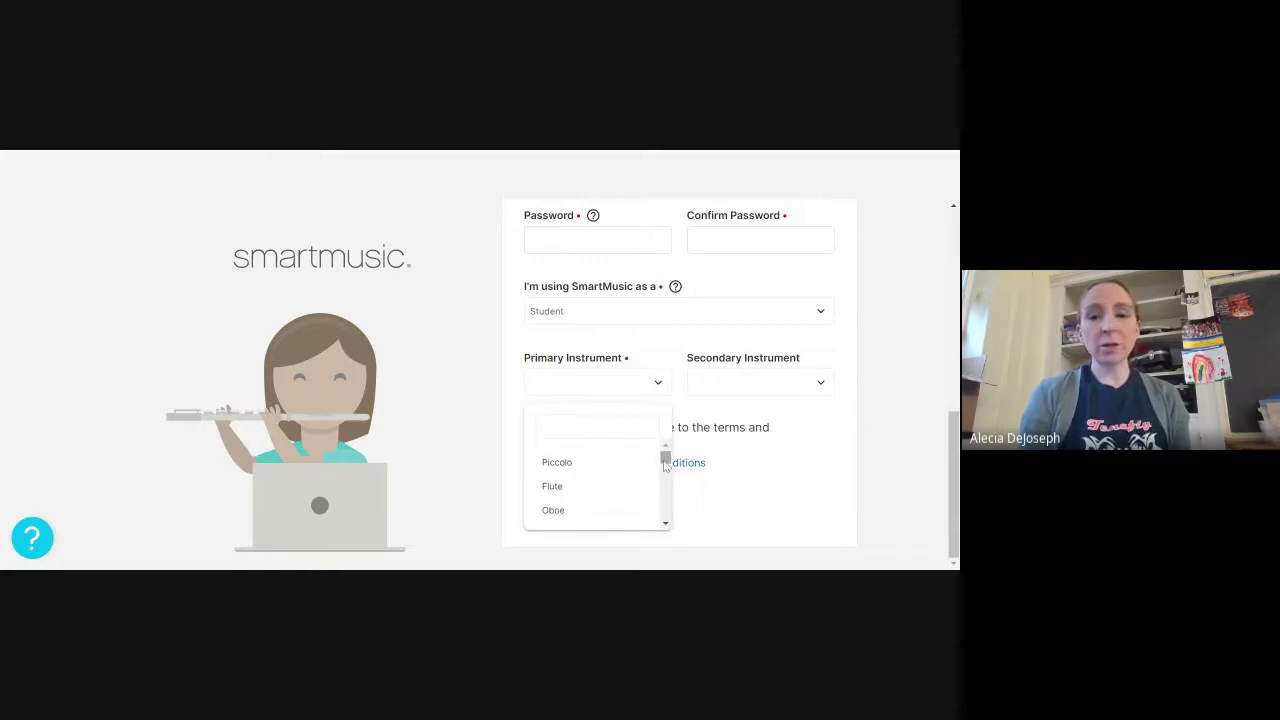
pyautogui.moveTo(665, 458); pyautogui.dragTo(667, 470)
pyautogui.scroll(-1, 666, 470)
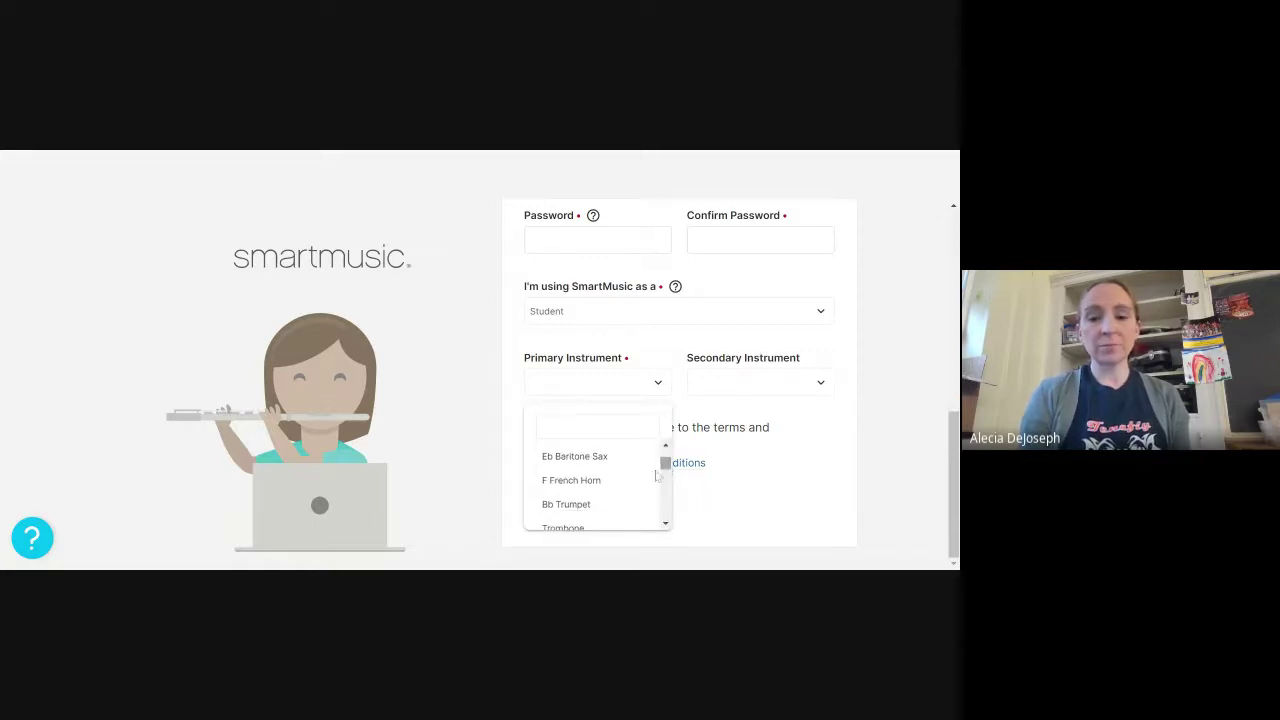
pyautogui.click(600, 503)
pyautogui.click(759, 390)
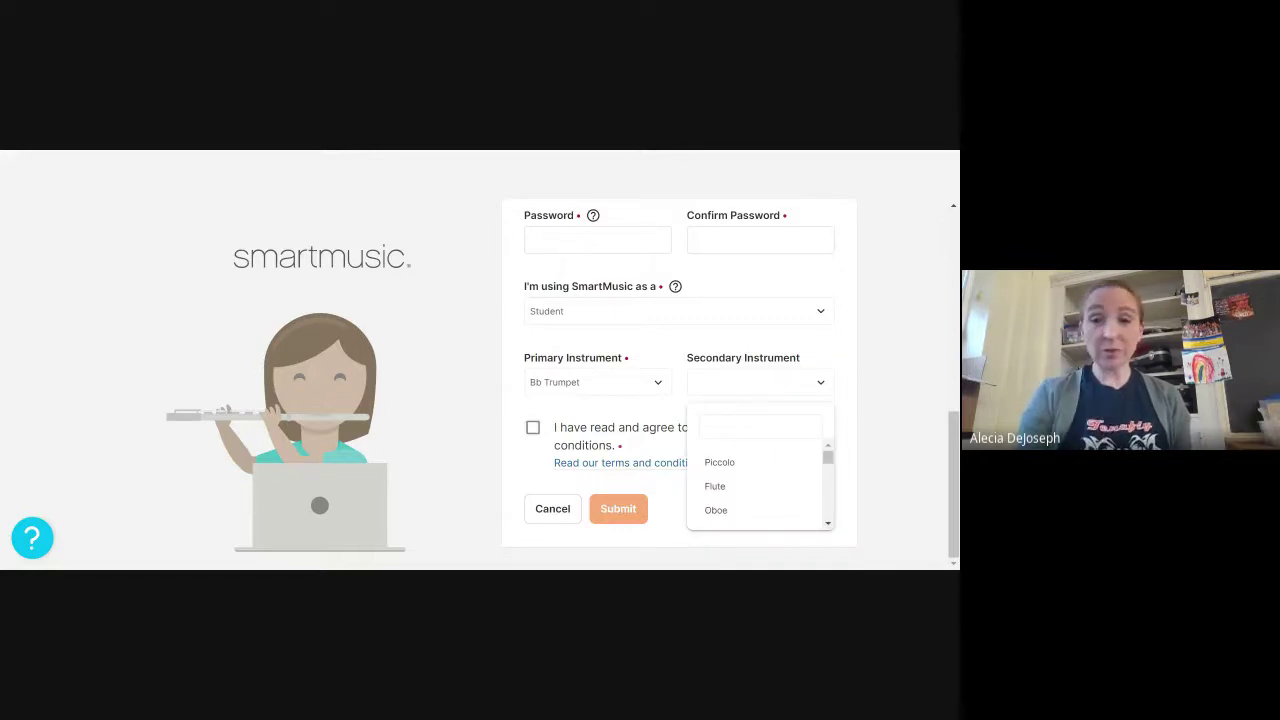
# Close the secondary instrument list without choosing an instrument.
pyautogui.click(819, 390)
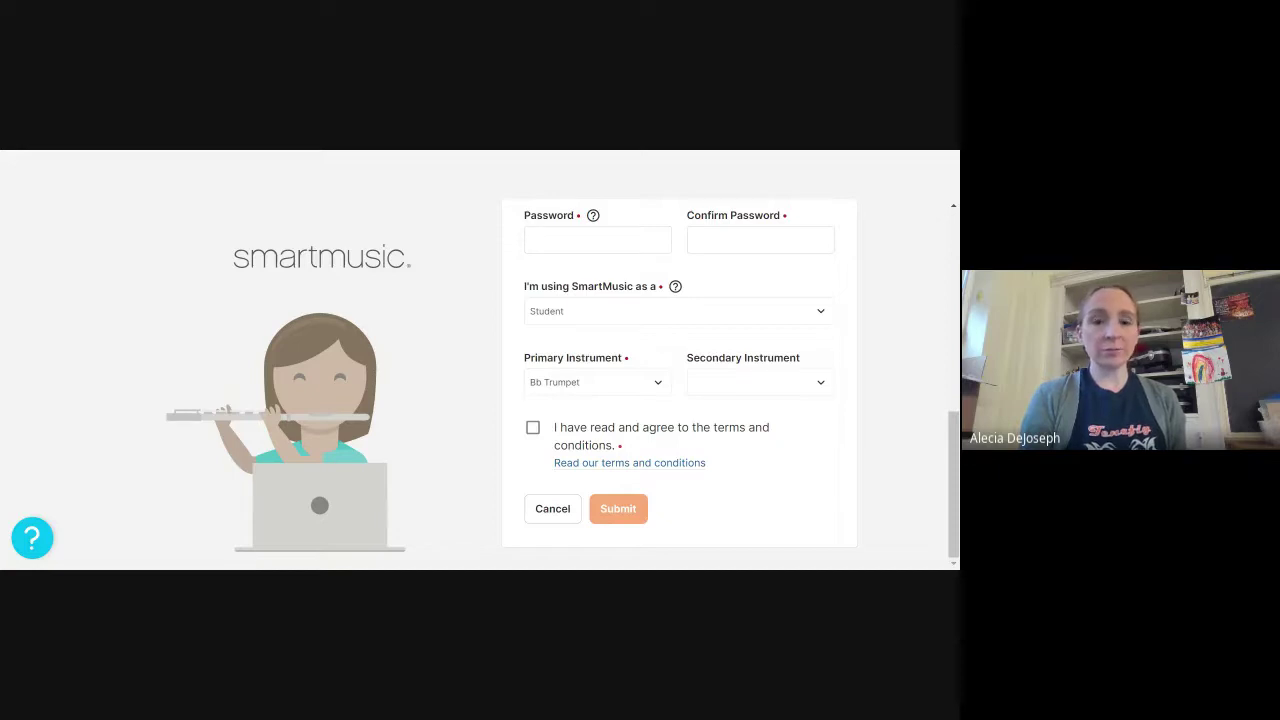
pyautogui.click(533, 427)
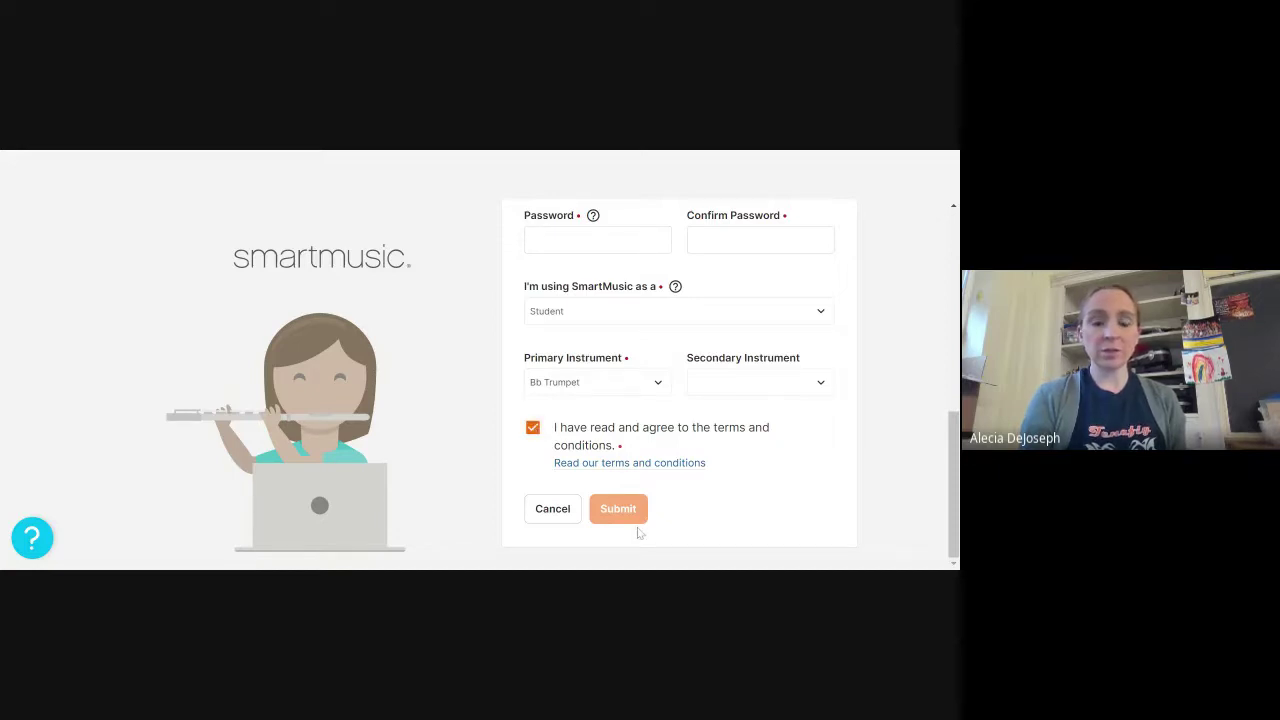